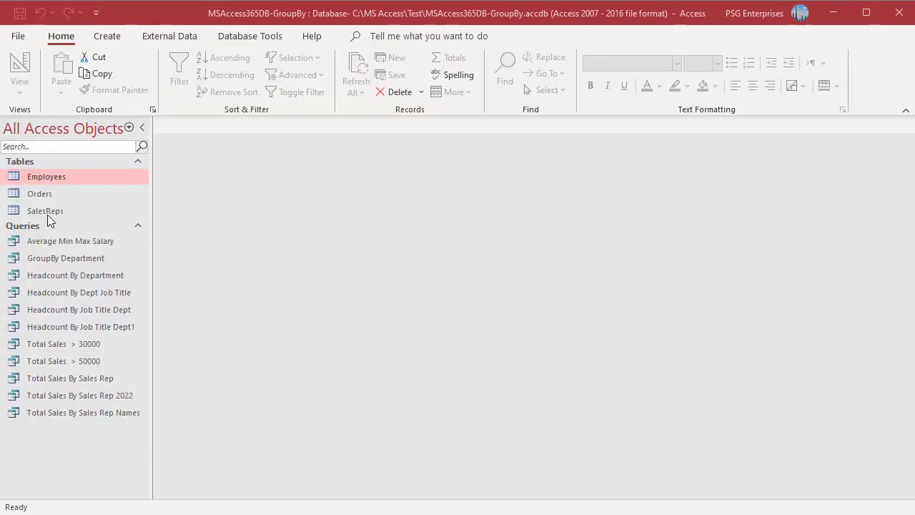
Step: Review the Employees table records, then run GroupBy Department to list the departments
double_click(53, 178)
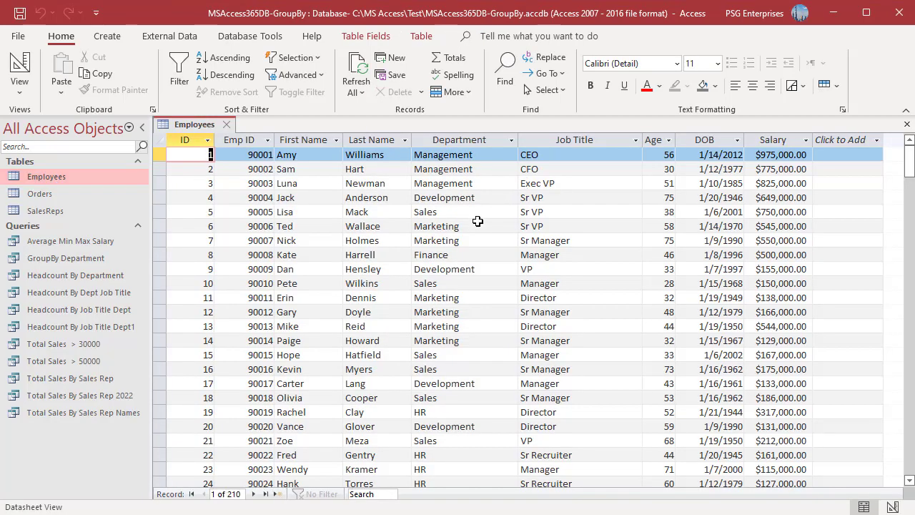
left_click(224, 125)
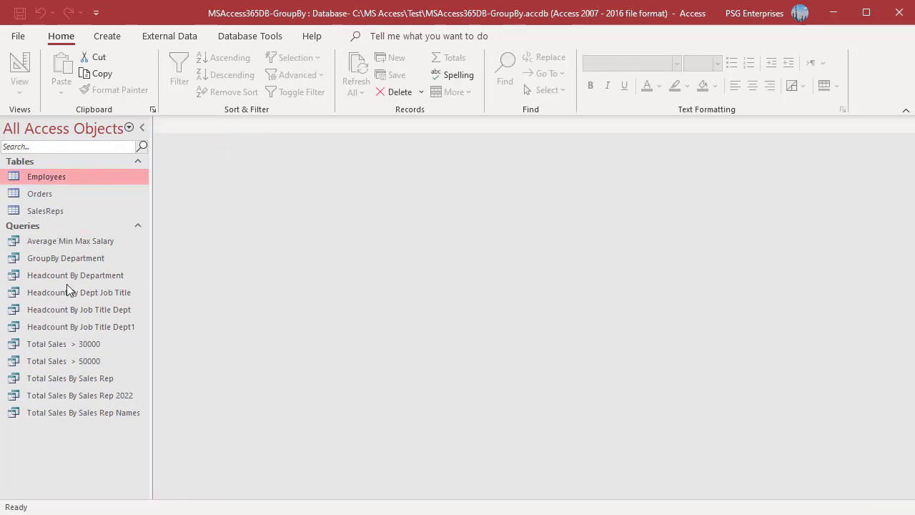
double_click(75, 259)
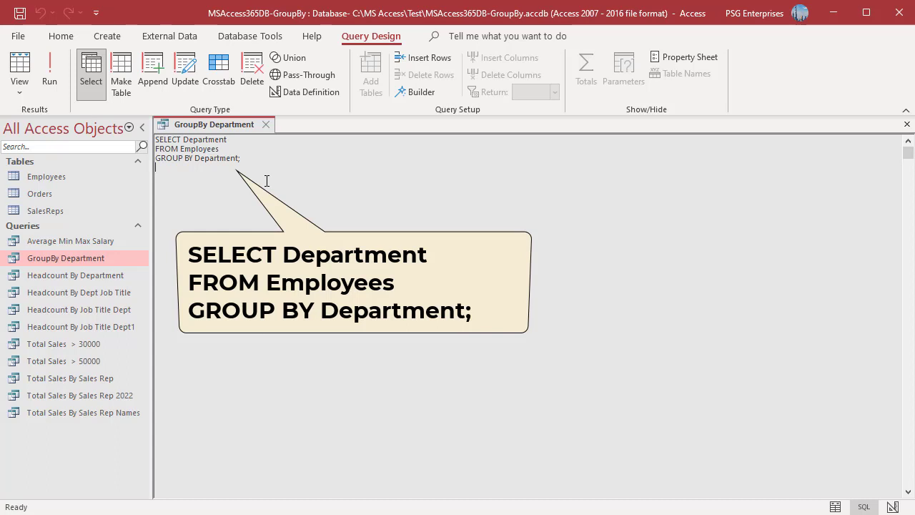
left_click(50, 75)
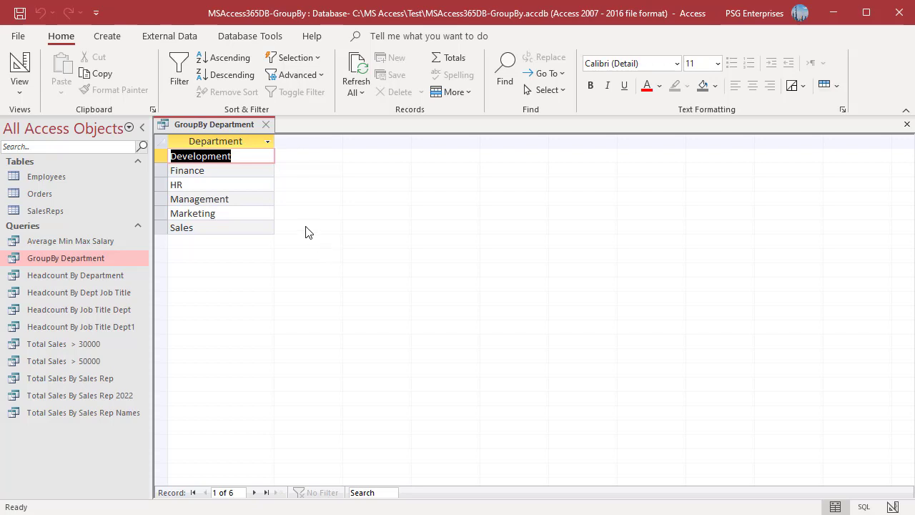
left_click(266, 124)
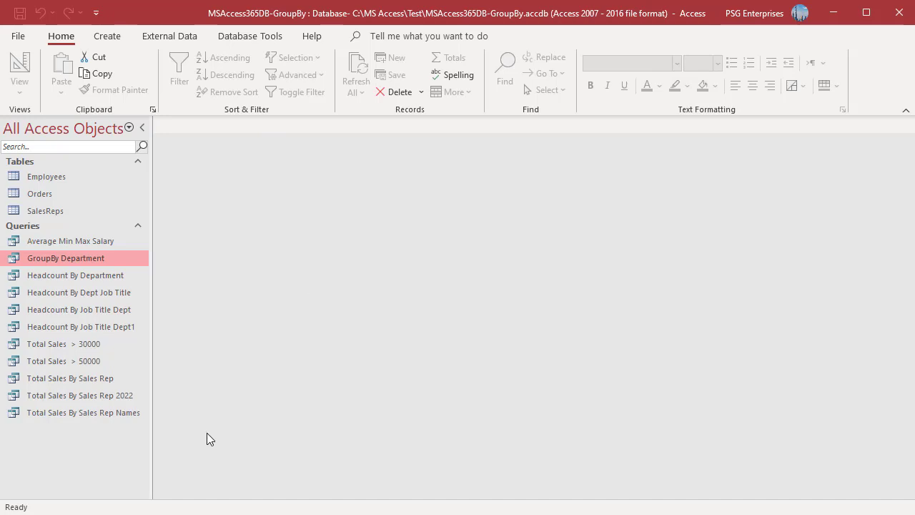
Step: Run the Headcount By Department and the department-and-job-title headcount queries
double_click(108, 276)
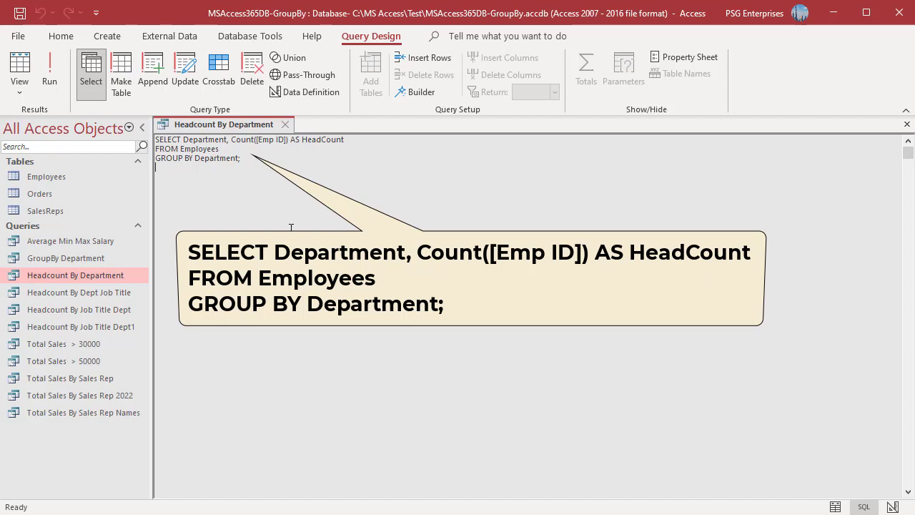
left_click(51, 79)
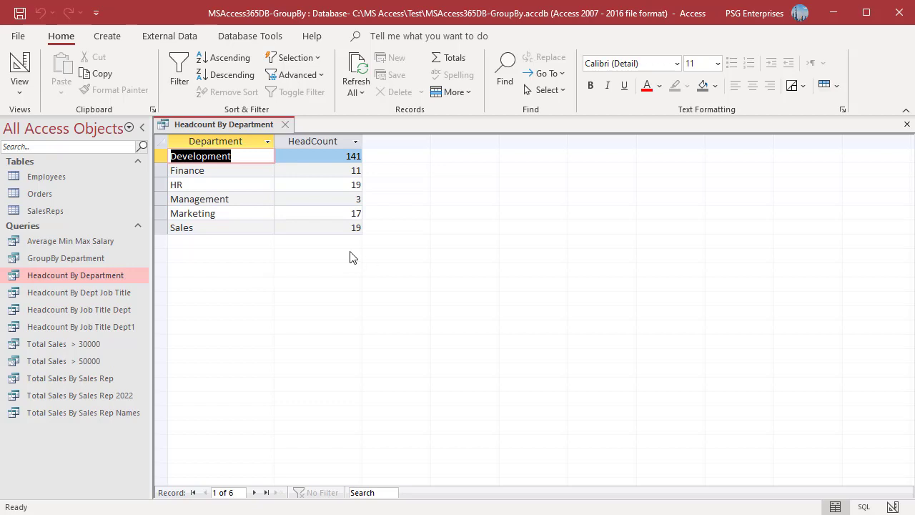
key("ctrl+w")
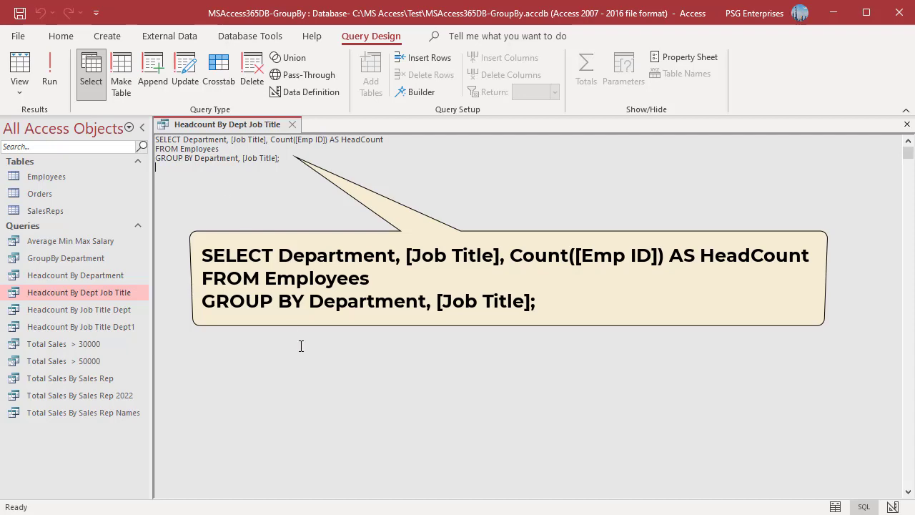
left_click(49, 71)
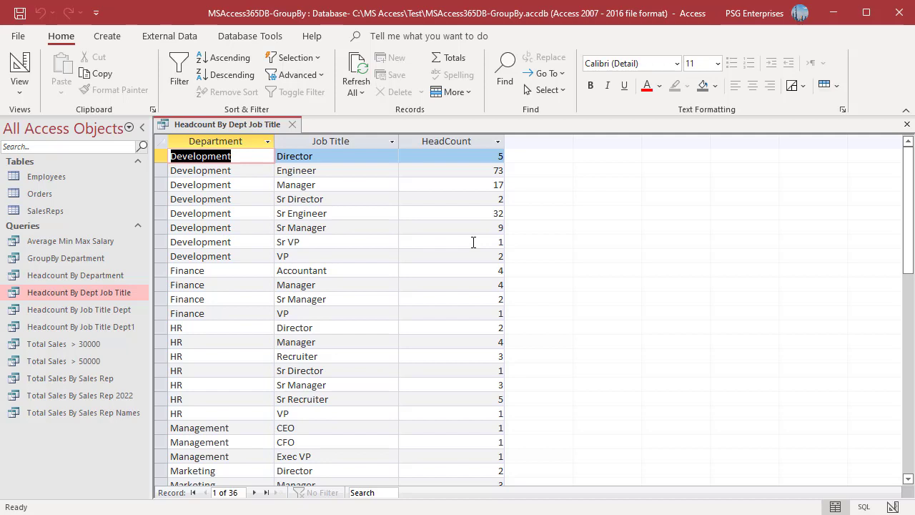
key("ctrl+w")
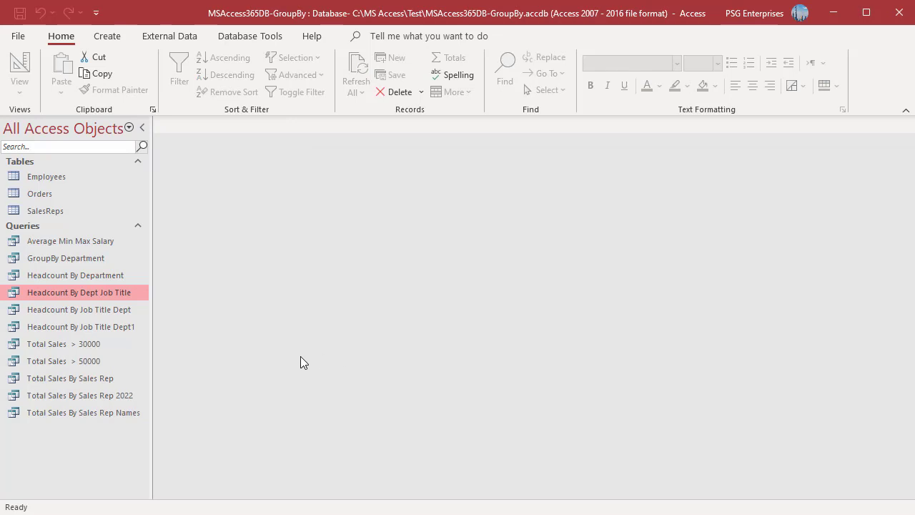
Step: Run Headcount By Job Title Dept and Headcount By Job Title Dept1 to see grouped headcounts
double_click(111, 312)
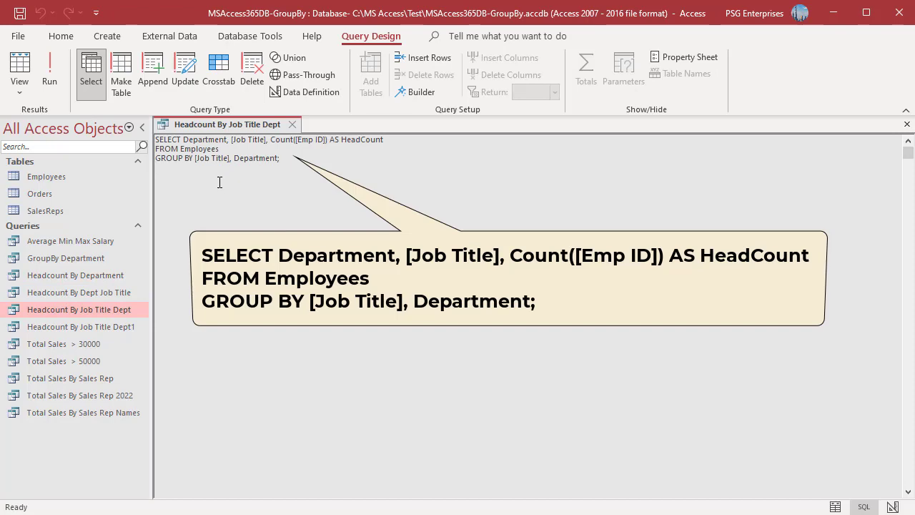
left_click(51, 82)
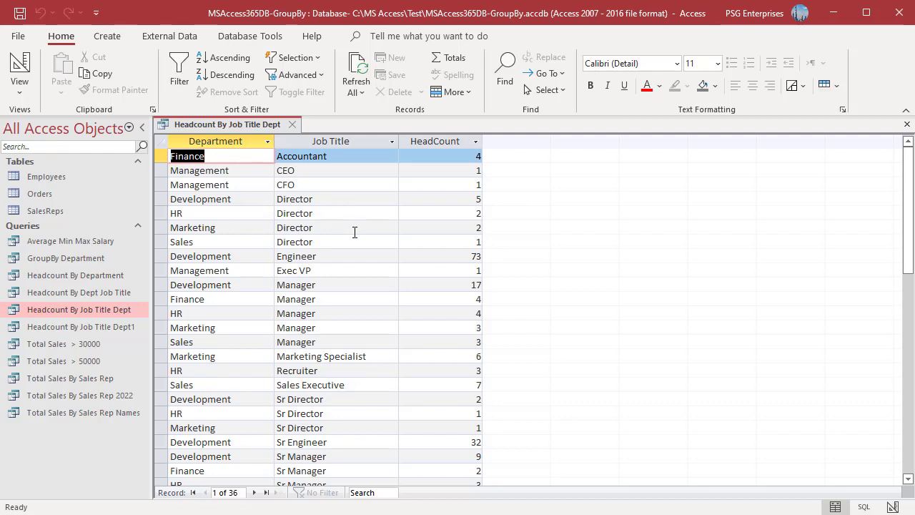
left_click(292, 124)
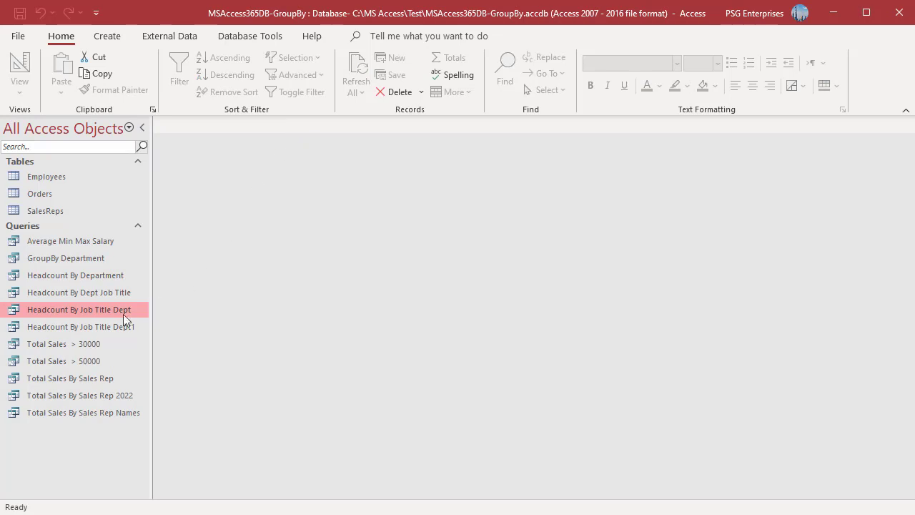
double_click(111, 328)
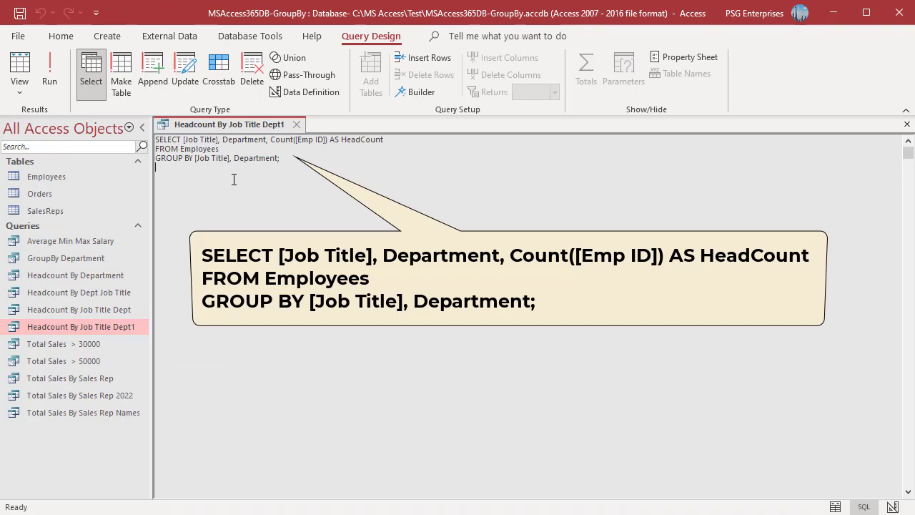
left_click(49, 71)
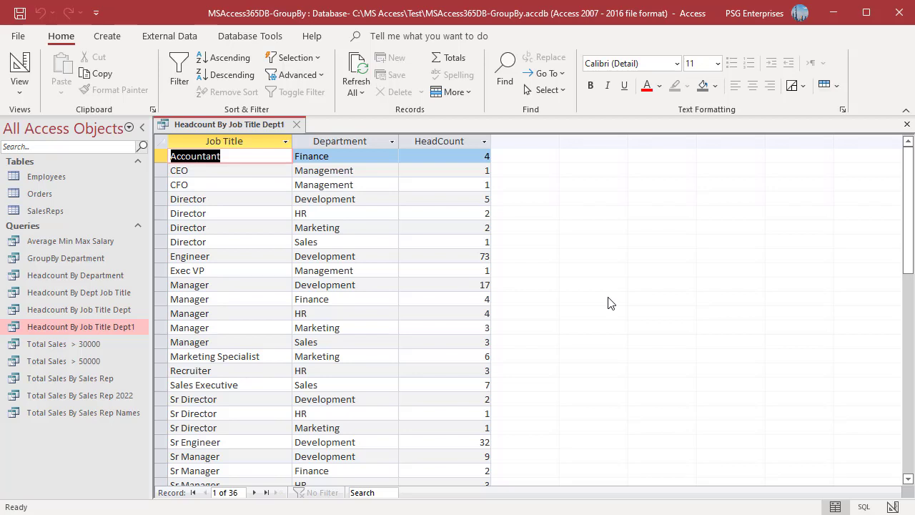
key("ctrl+w")
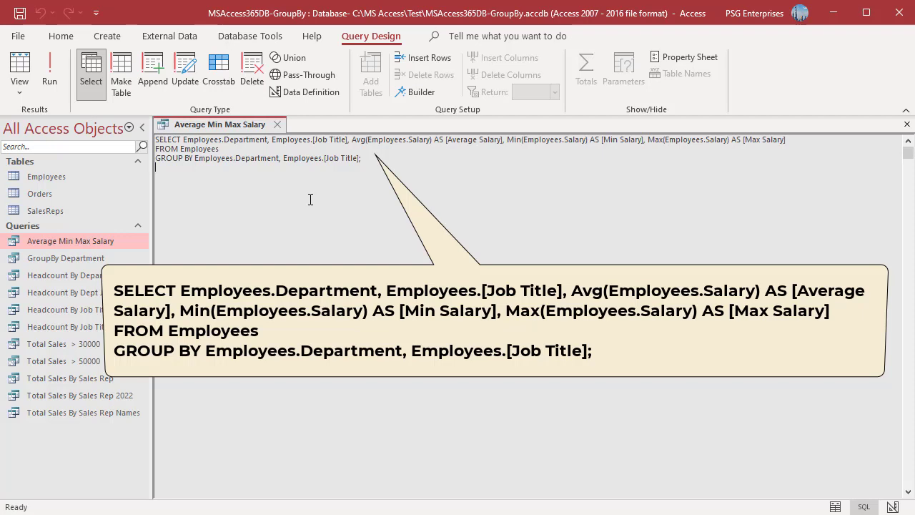
Step: Run Average Min Max Salary to see salary statistics per department and job title
left_click(49, 77)
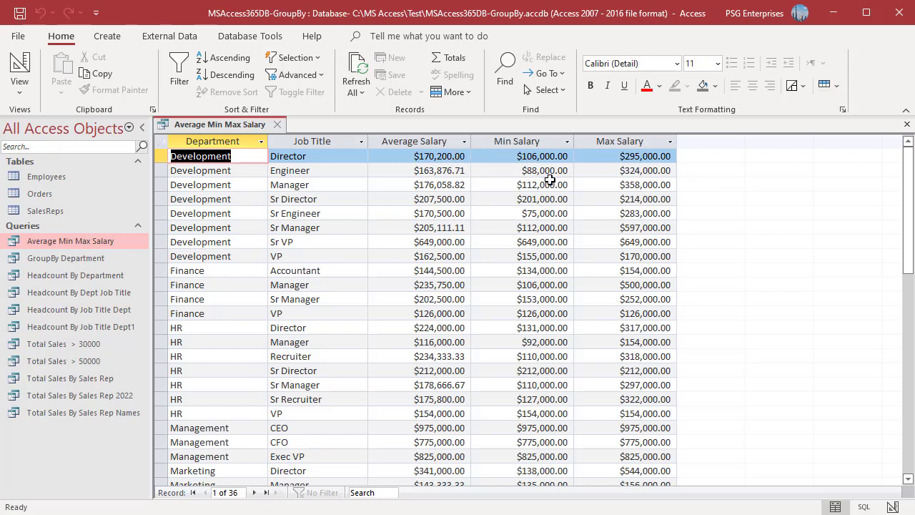
key("ctrl+w")
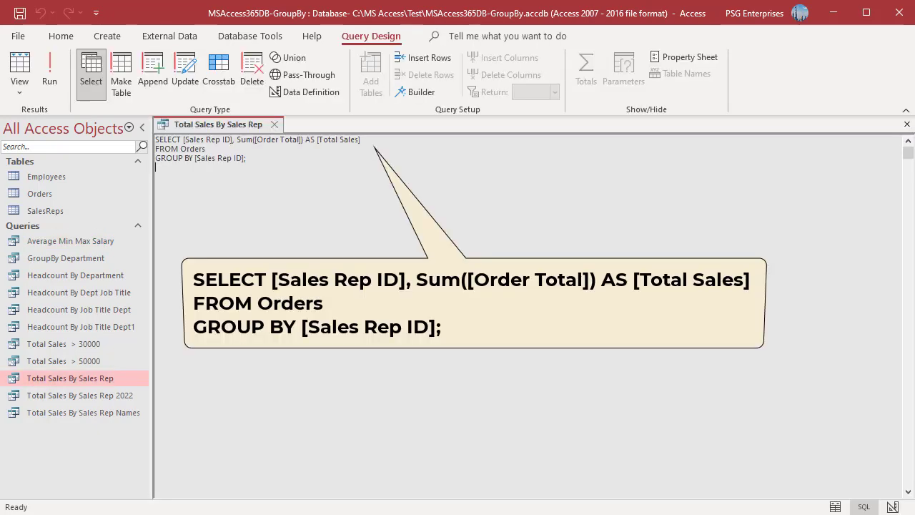
Step: Run Total Sales By Sales Rep to see summed Order Total for each of five reps
left_click(272, 204)
left_click(48, 75)
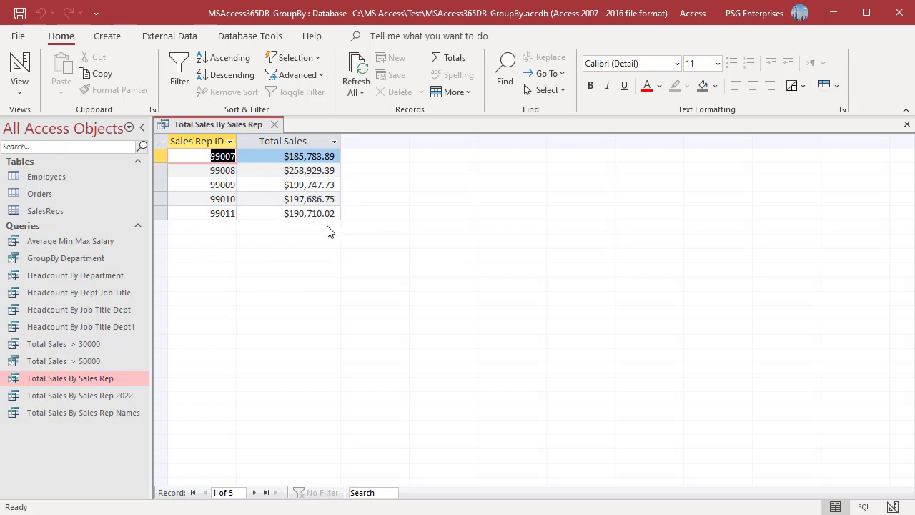
key("ctrl+w")
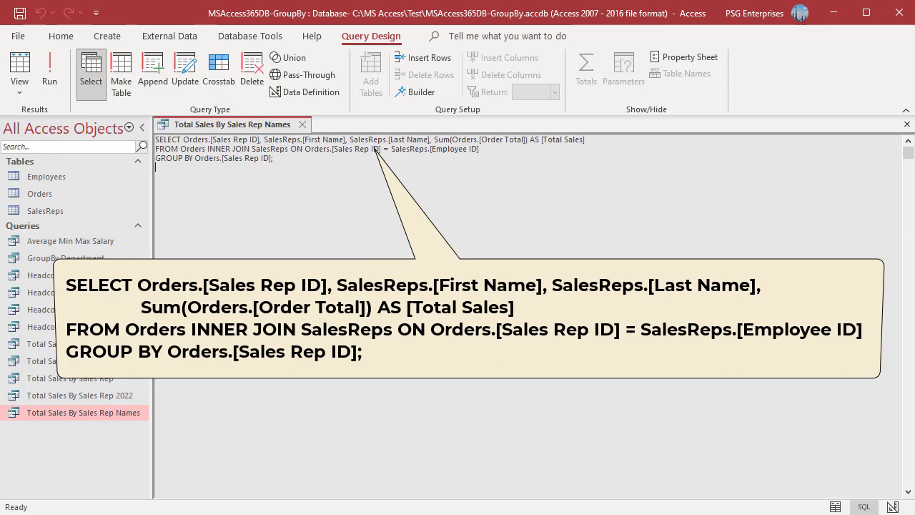
Step: Run Total Sales By Sales Rep Names after dismissing the aggregate function error, then close it
left_click(49, 68)
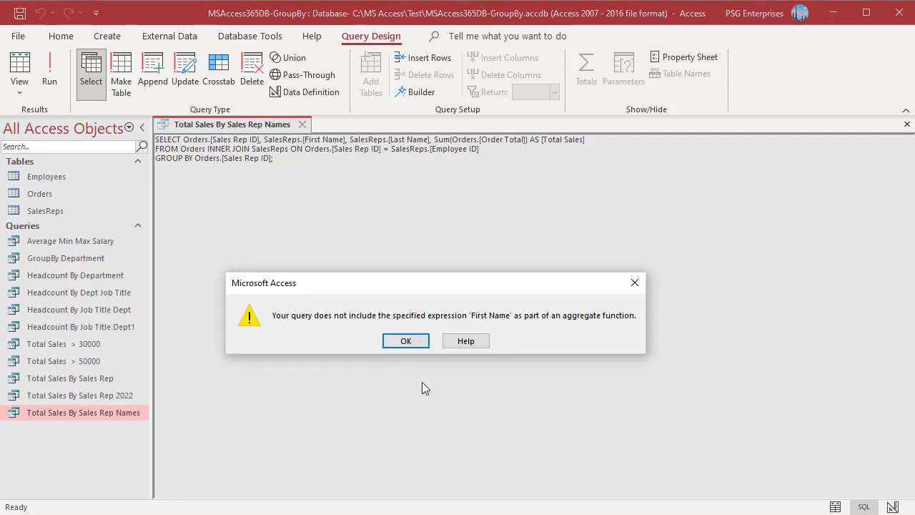
left_click(406, 341)
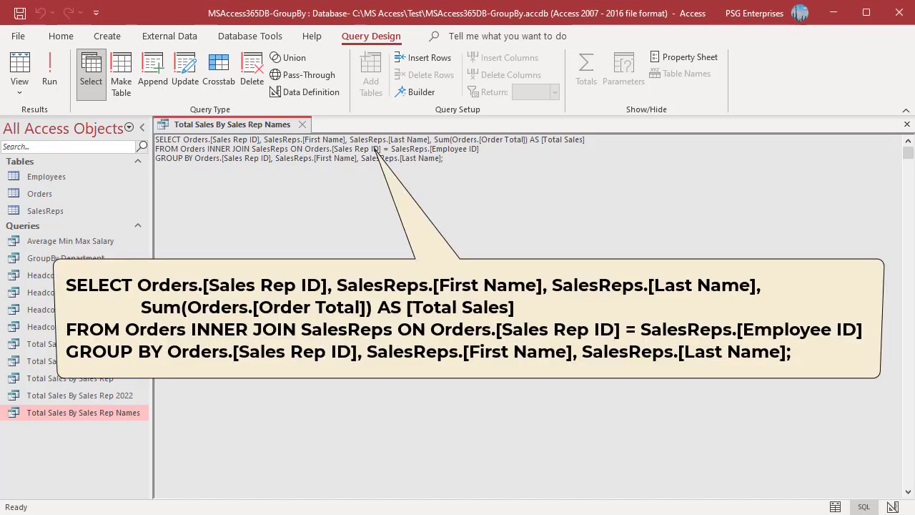
left_click(52, 81)
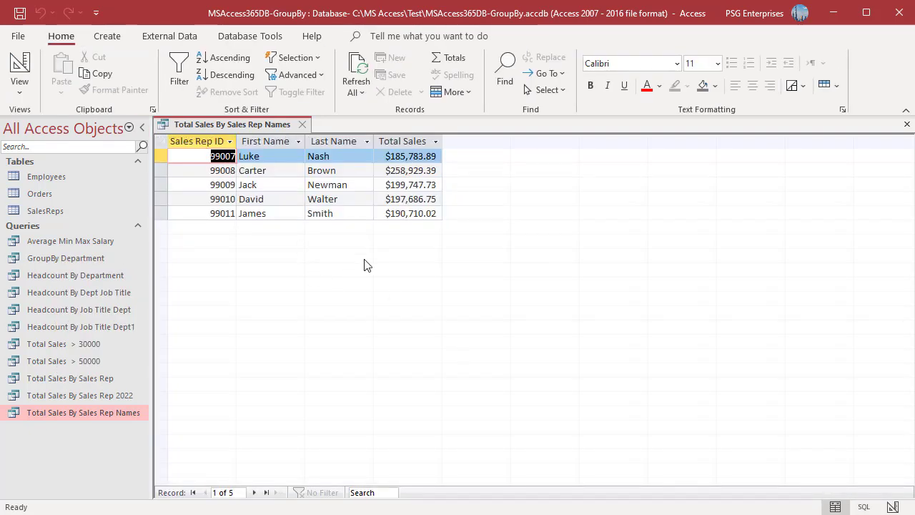
key("ctrl+w")
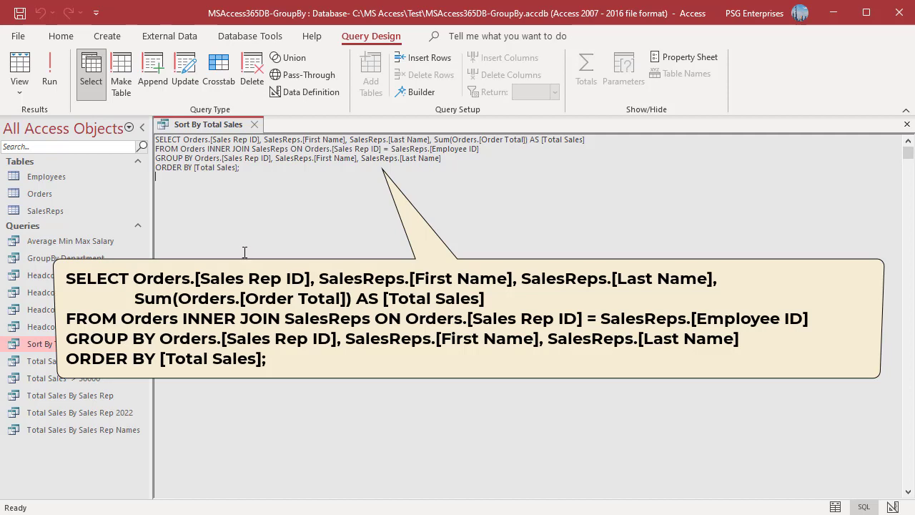
Step: Replace [Total Sales] in ORDER BY with Sum(Orders.[Order Total]) and rerun to rank reps ascending
left_click(48, 75)
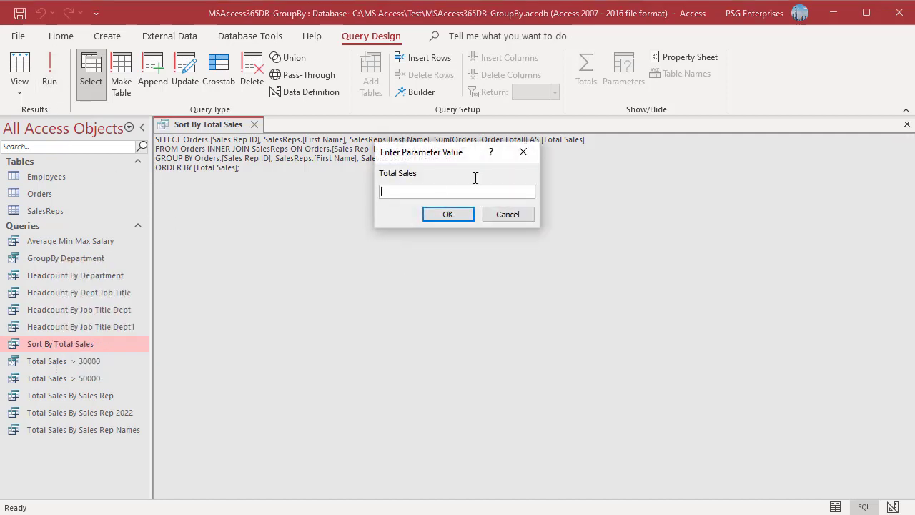
left_click(487, 215)
left_click(238, 167)
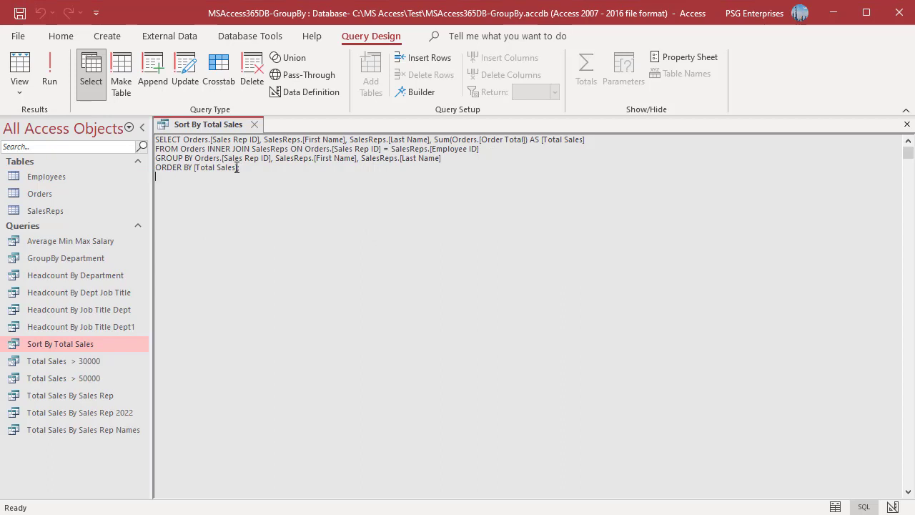
left_click_drag(237, 167, 191, 163)
type("Sum(Orders.[Order Total])")
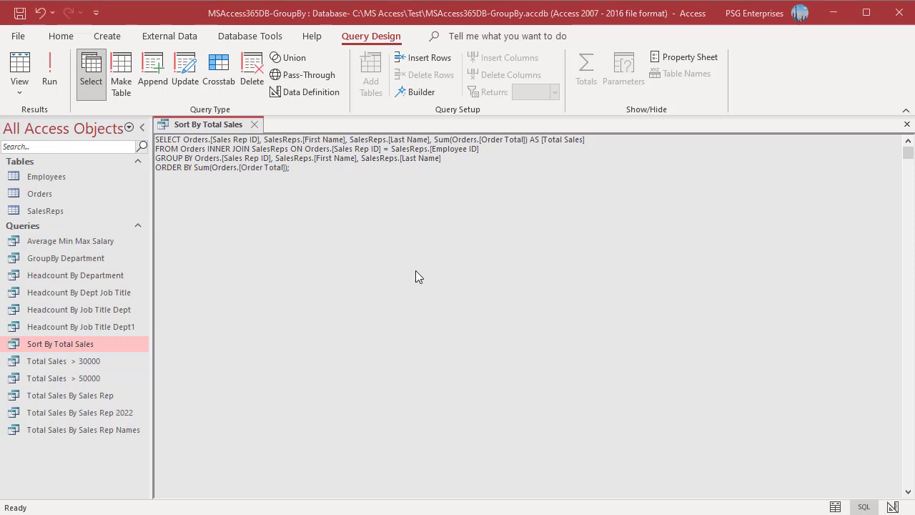
left_click(46, 68)
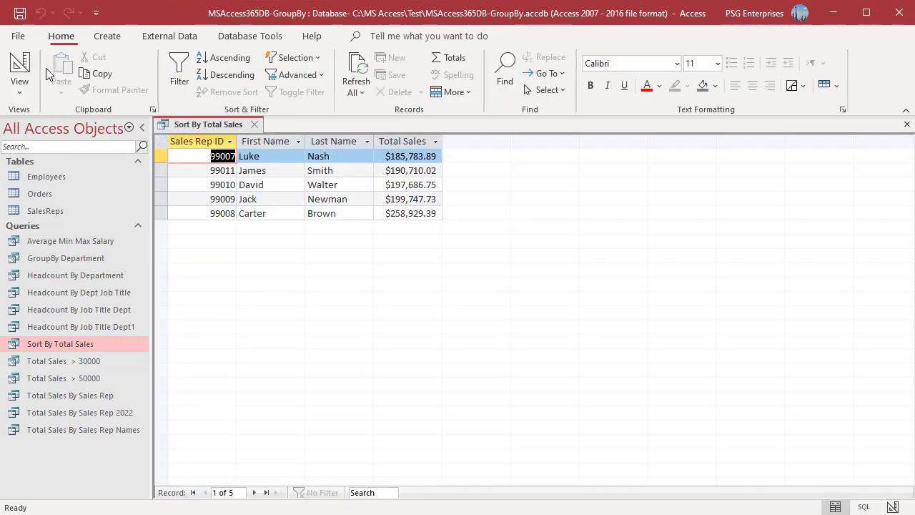
key("ctrl+w")
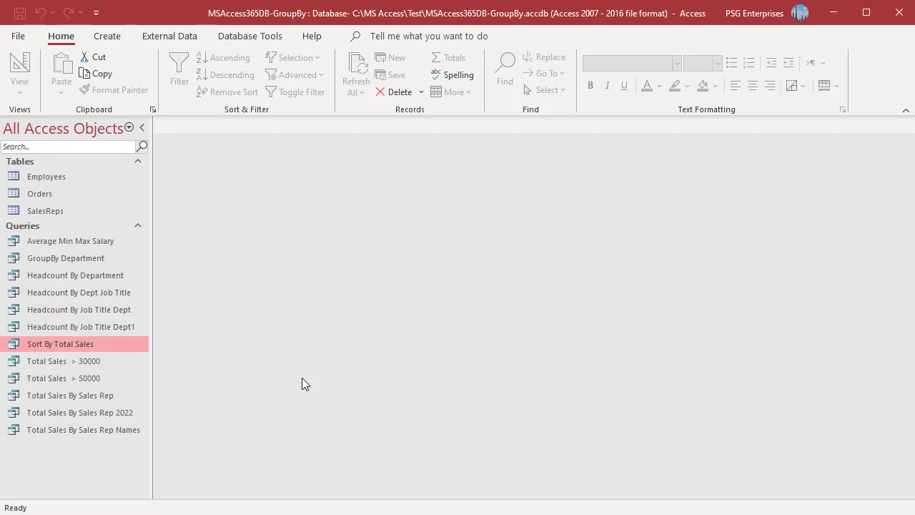
Step: Open and run Total Sales By Sales Rep 2022, showing five reps' totals up to $50,288.90
double_click(109, 415)
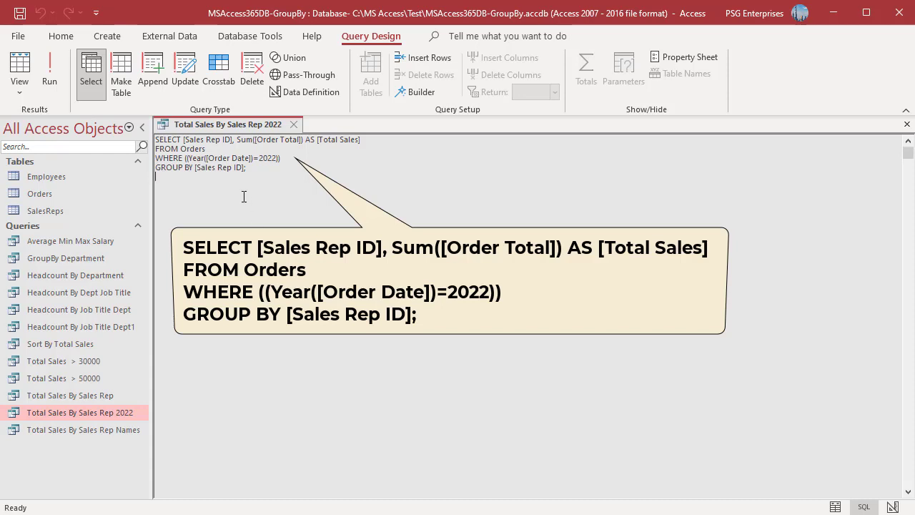
left_click(50, 83)
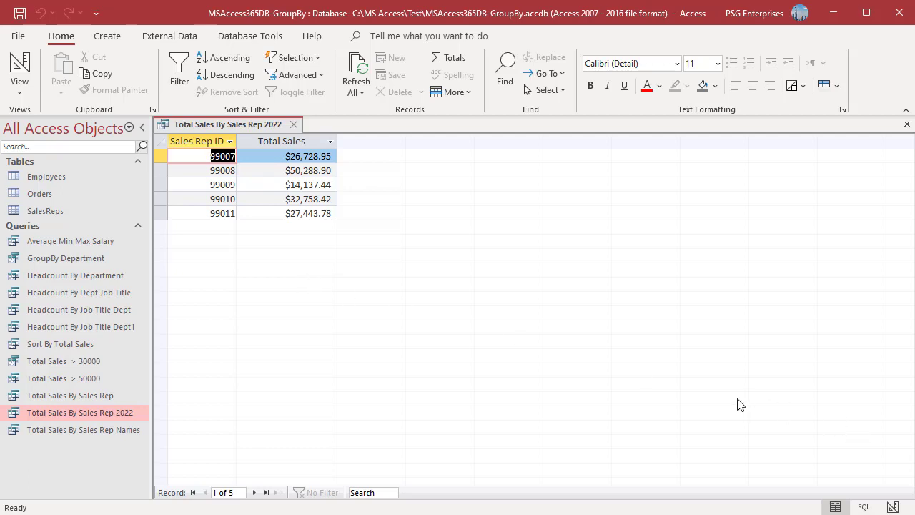
left_click(293, 124)
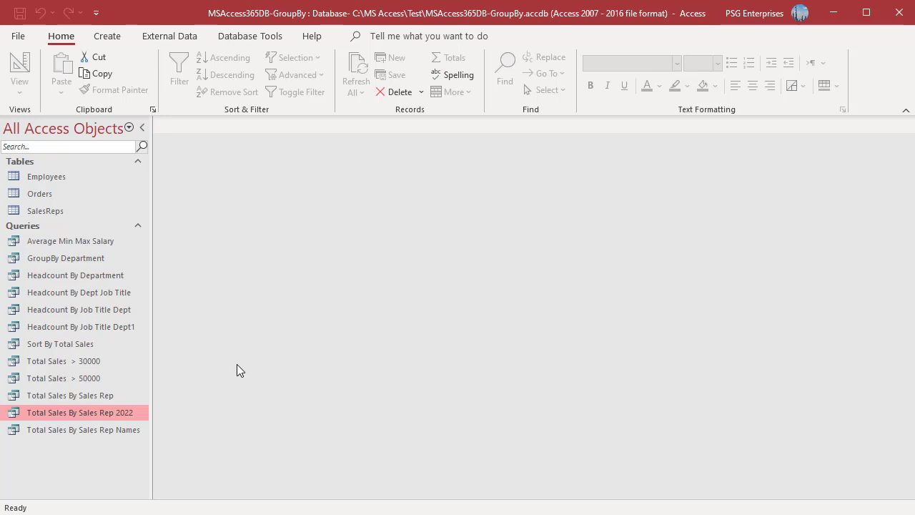
Step: Open and run Total Sales > 50000, cancelling the unexpected Total Sales parameter prompt
double_click(94, 377)
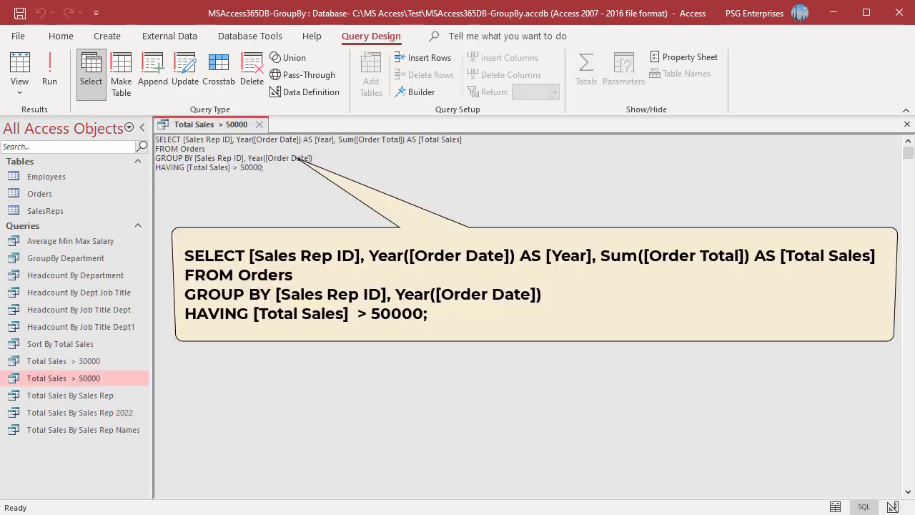
left_click(257, 203)
left_click(52, 76)
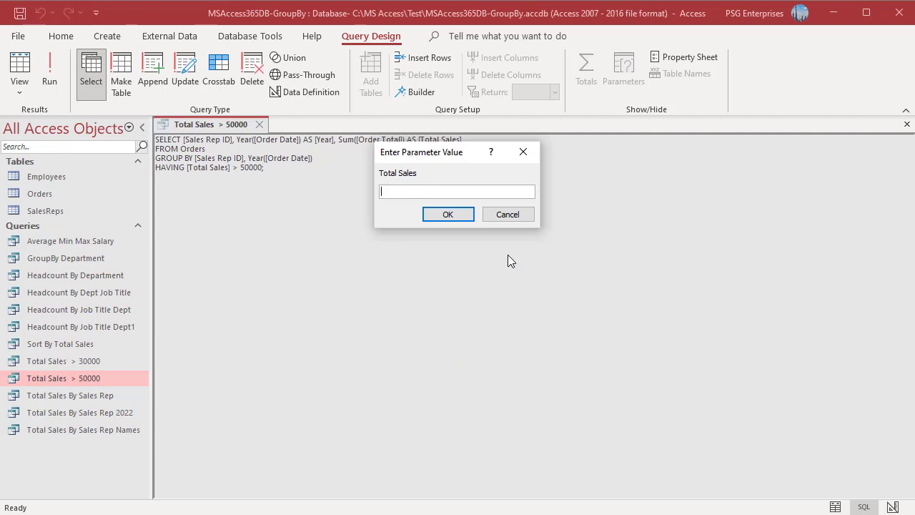
left_click(509, 214)
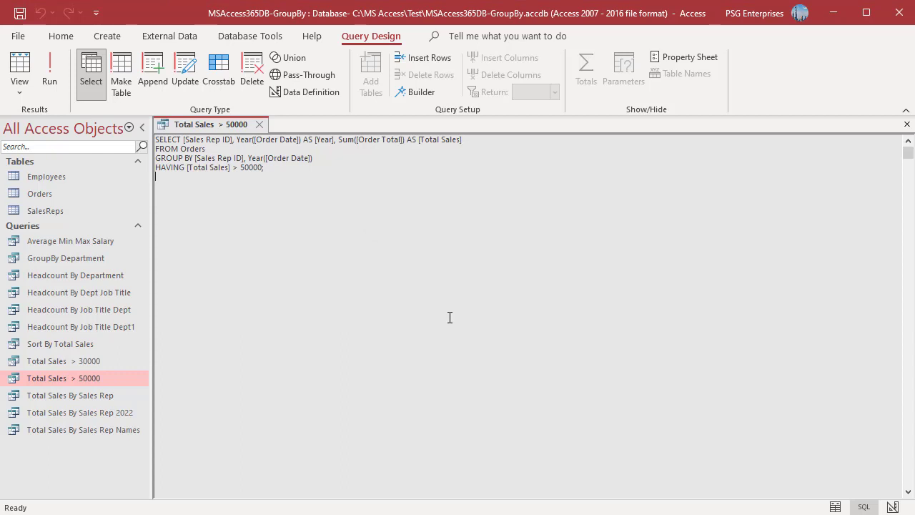
Step: Replace [Total Sales] in HAVING with Sum([Order Total]) copied from SELECT, then rerun
left_click(341, 140)
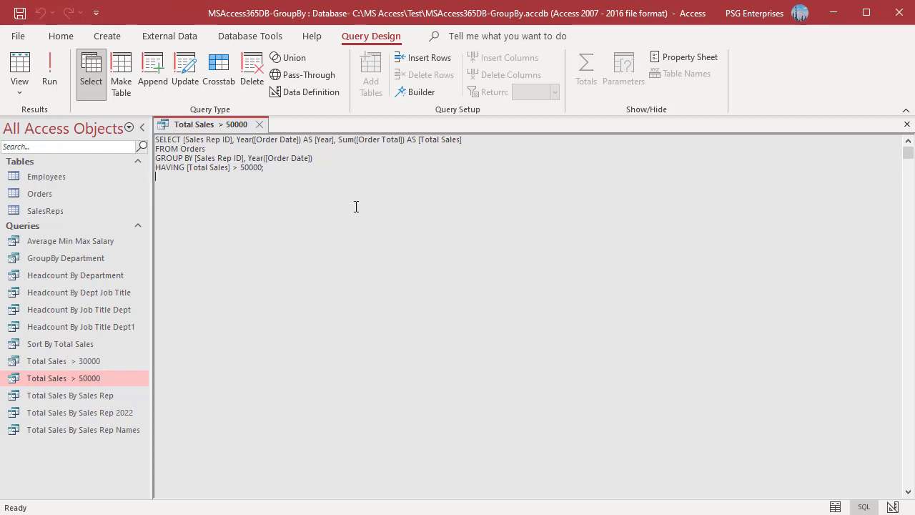
left_click_drag(339, 138, 407, 139)
key("ctrl+c")
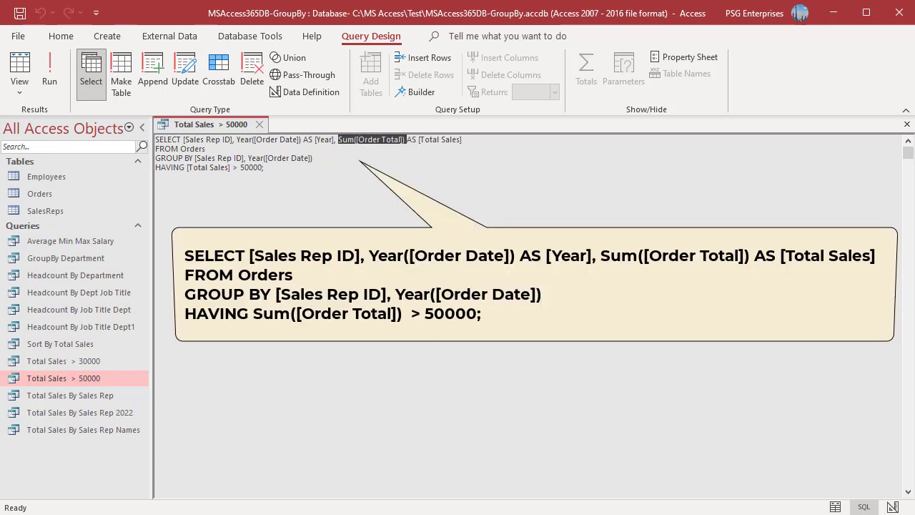
left_click(156, 176)
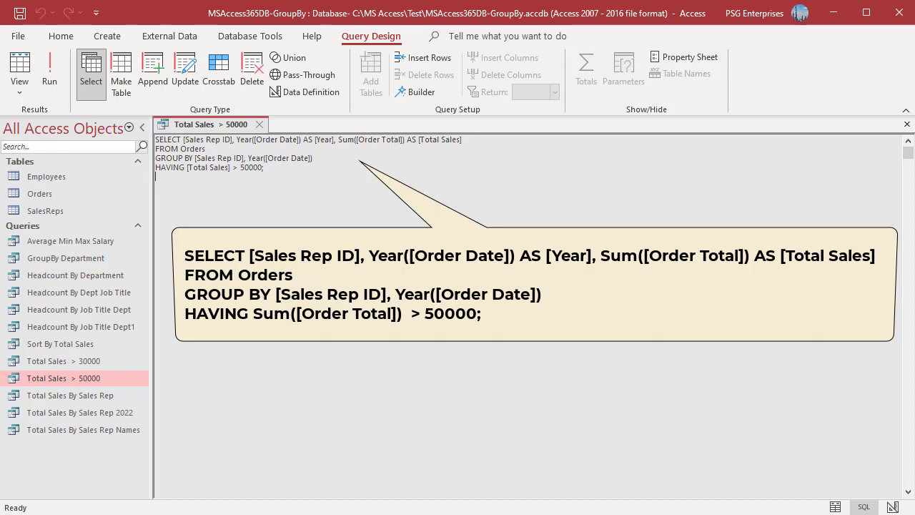
left_click_drag(187, 168, 229, 167)
key("ctrl+v")
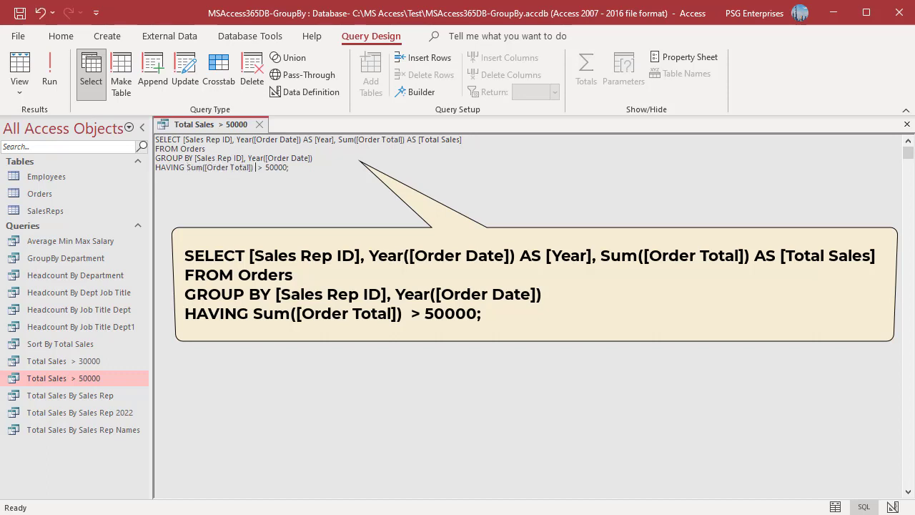
left_click(51, 74)
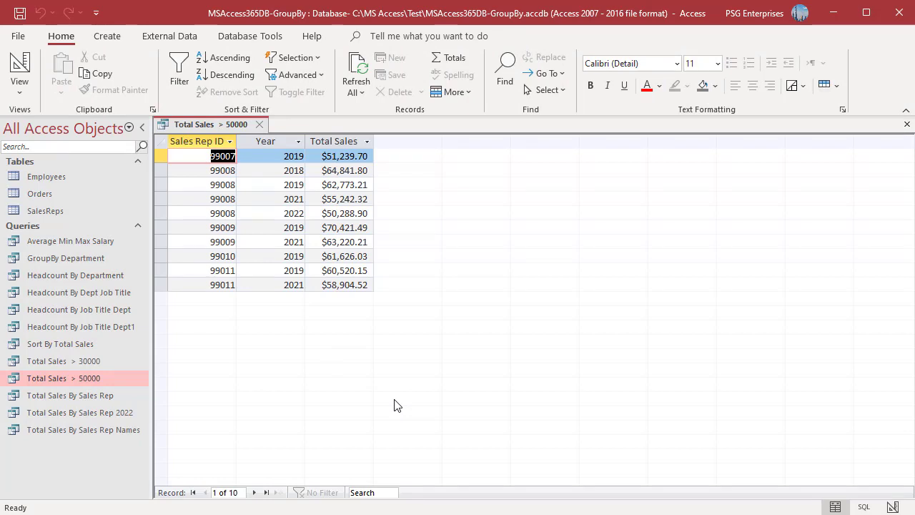
key("ctrl+w")
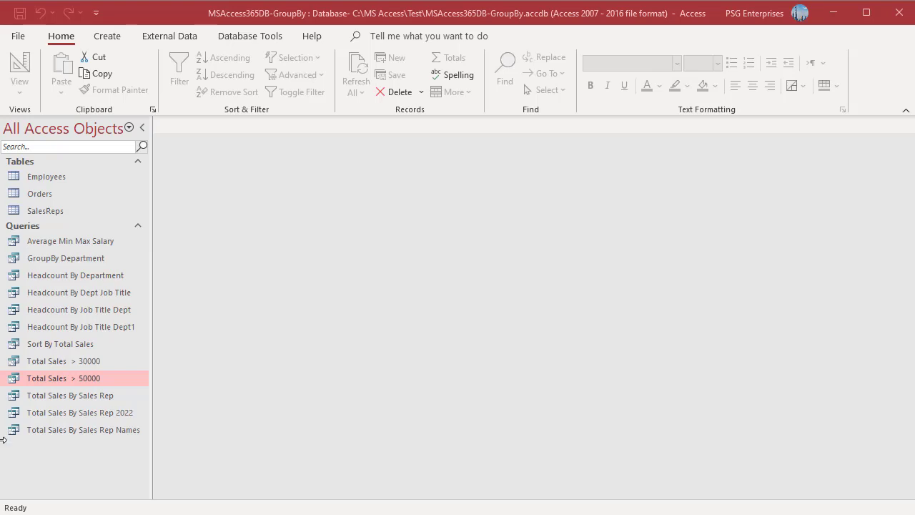
Step: Open and run Total Sales > 30000, listing eight rep-and-year totals from 2020 onward
double_click(68, 361)
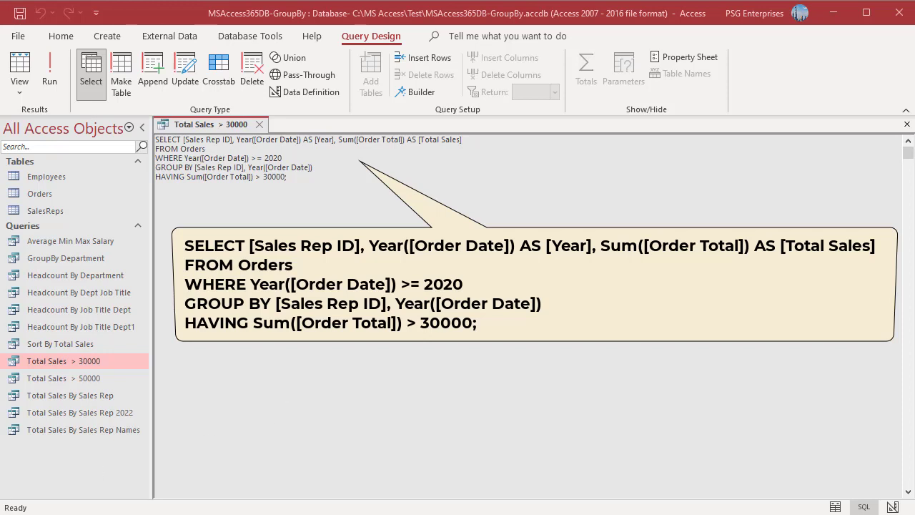
left_click(51, 78)
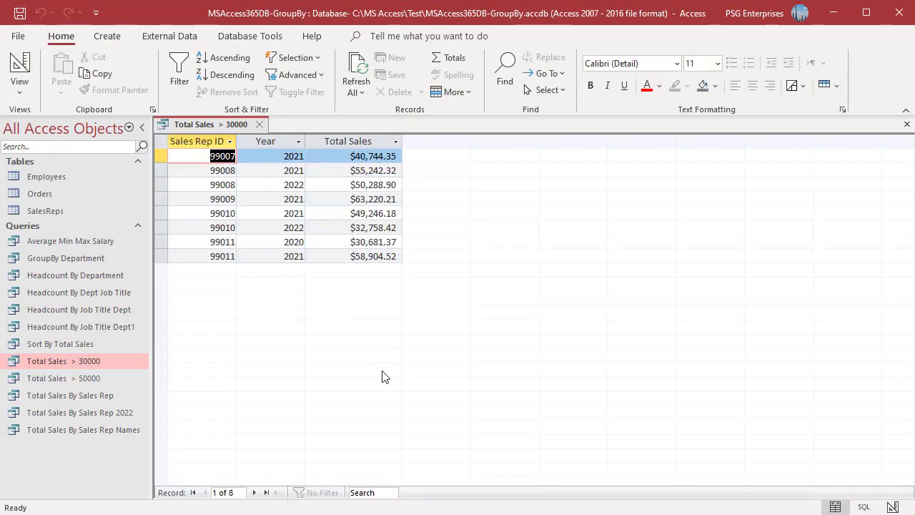